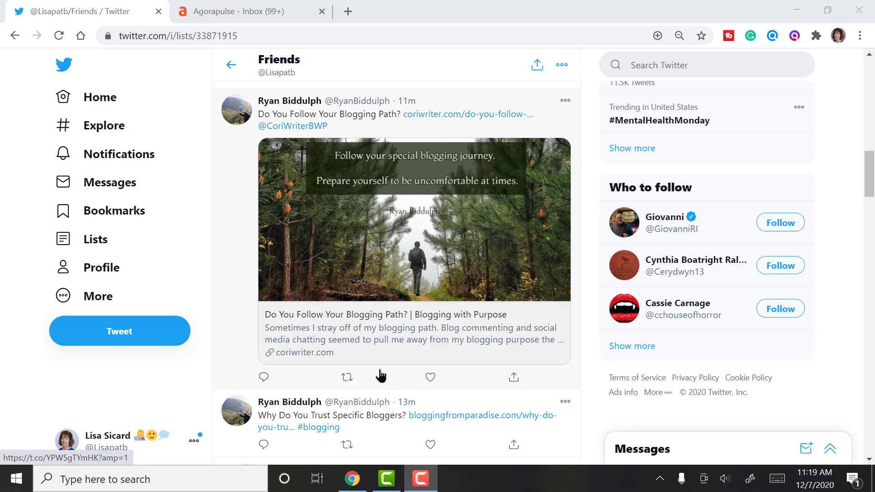
Step: Start a quote tweet of the "Do You Follow Your Blogging Path?" post with "Learn about a great blogging path #bloggingtips via" and the author's handle
click(346, 385)
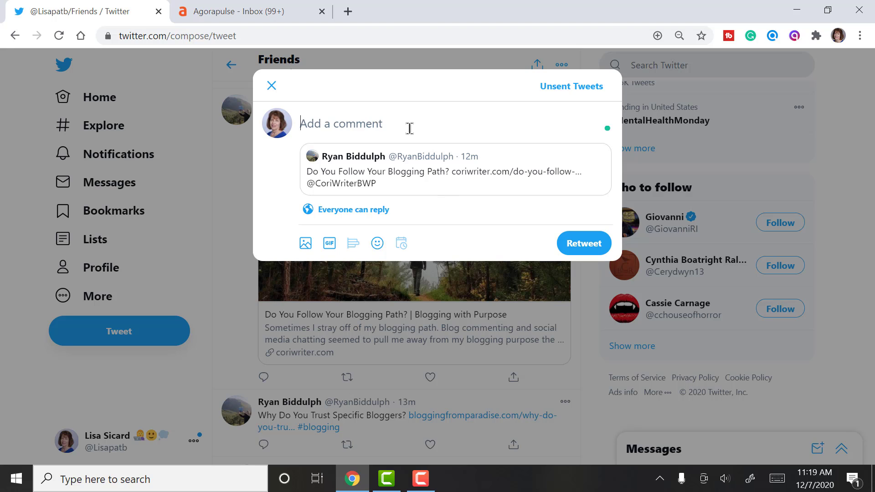
text(L)
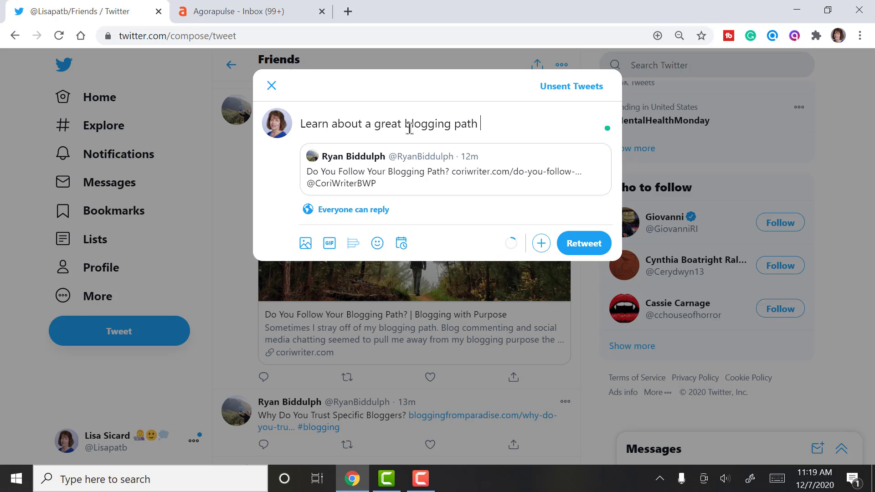
text(#bloggingtips via @)
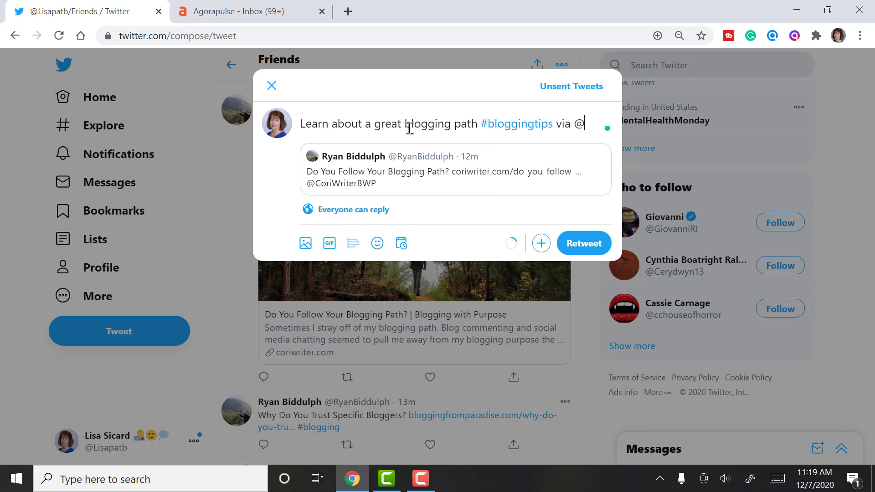
text(ryan)
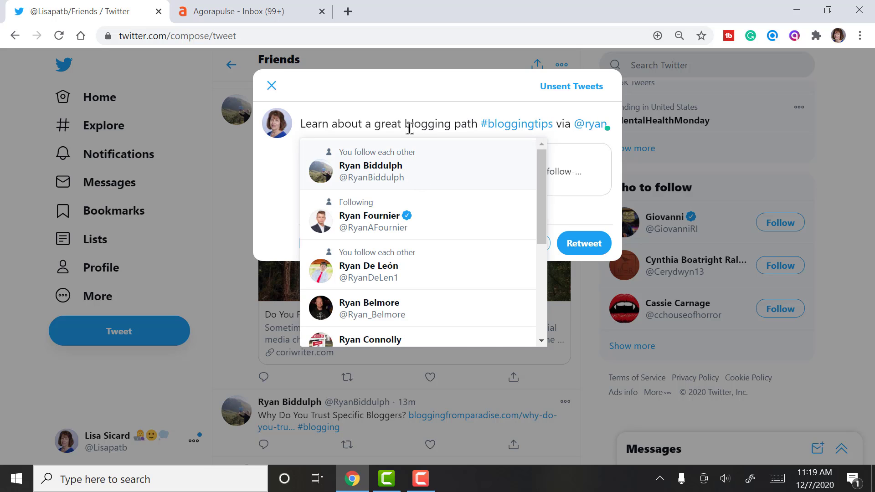
key(Return)
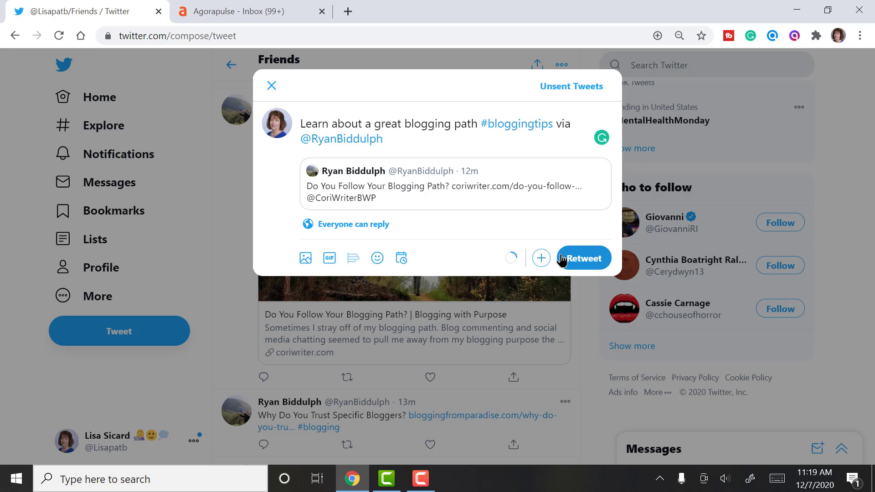
Step: Schedule the quote tweet for December 9, 2020 at 2:19 PM
click(400, 257)
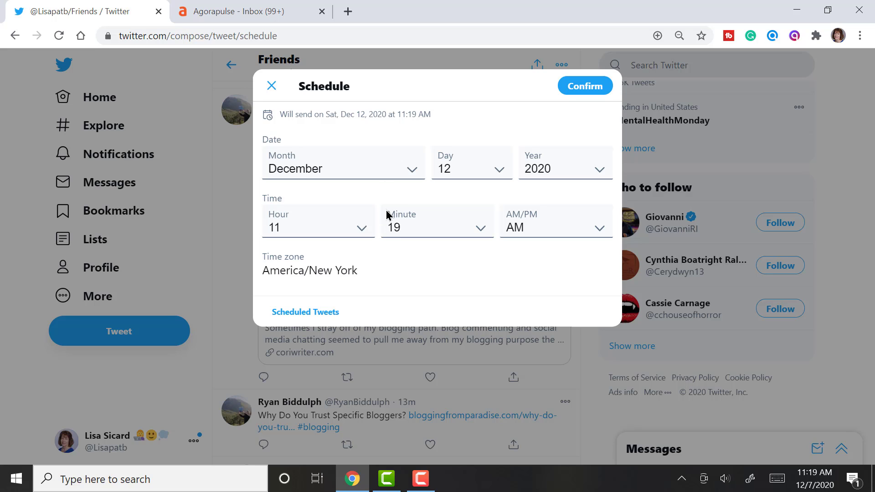
click(453, 170)
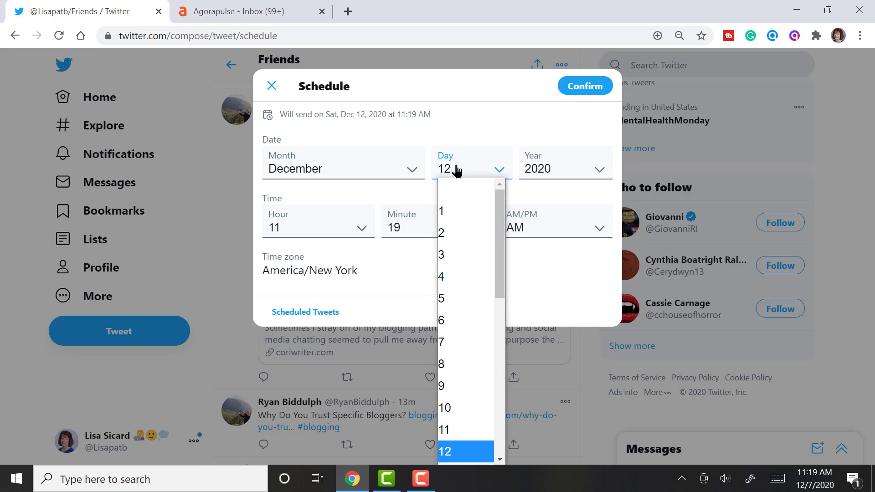
click(445, 386)
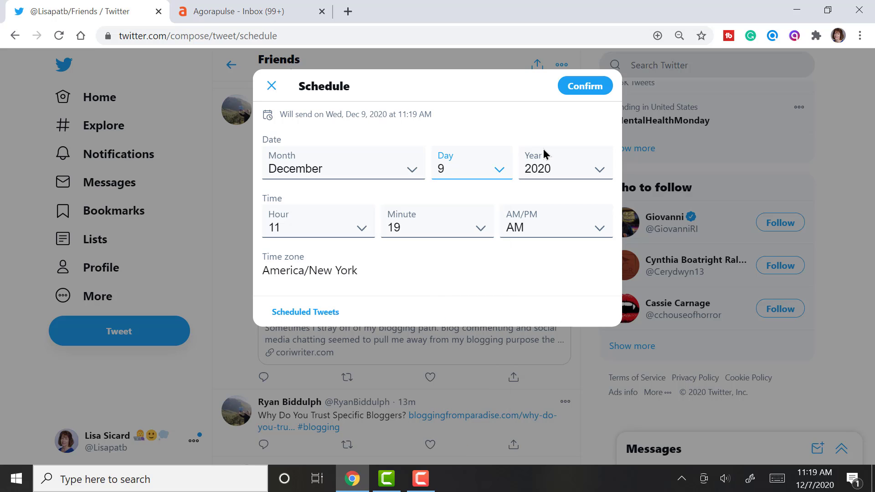
click(354, 232)
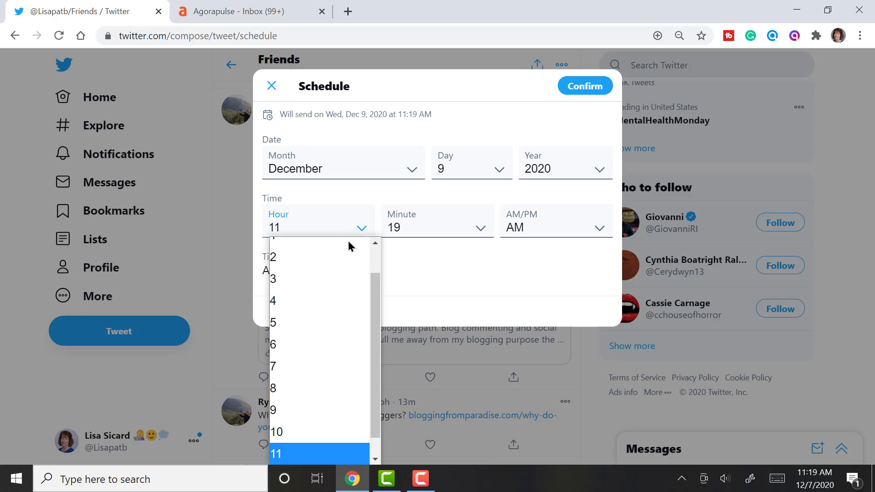
click(314, 270)
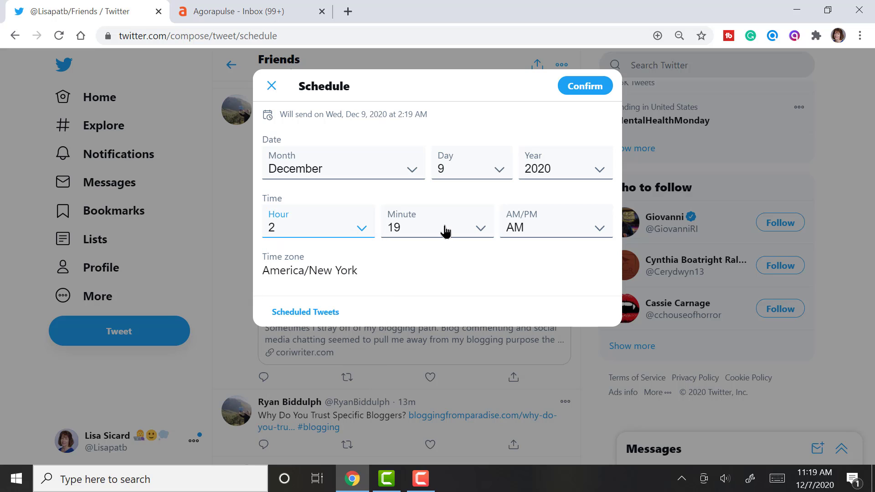
click(563, 230)
click(551, 264)
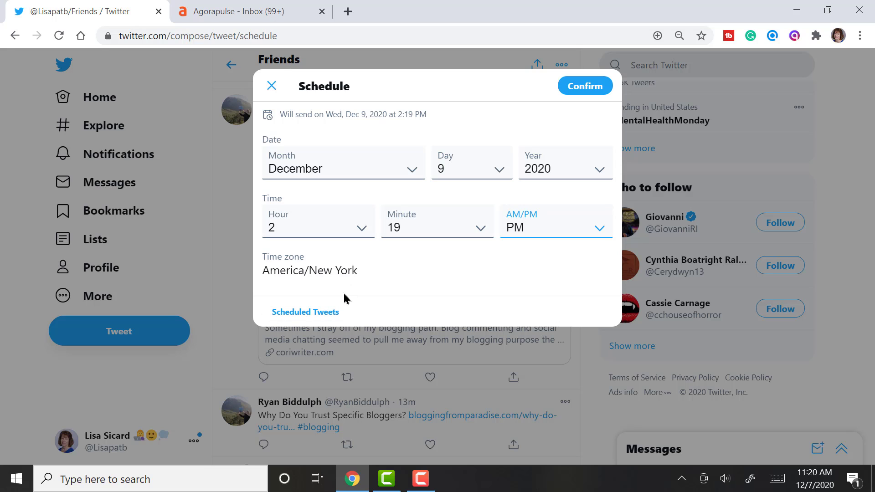
click(571, 87)
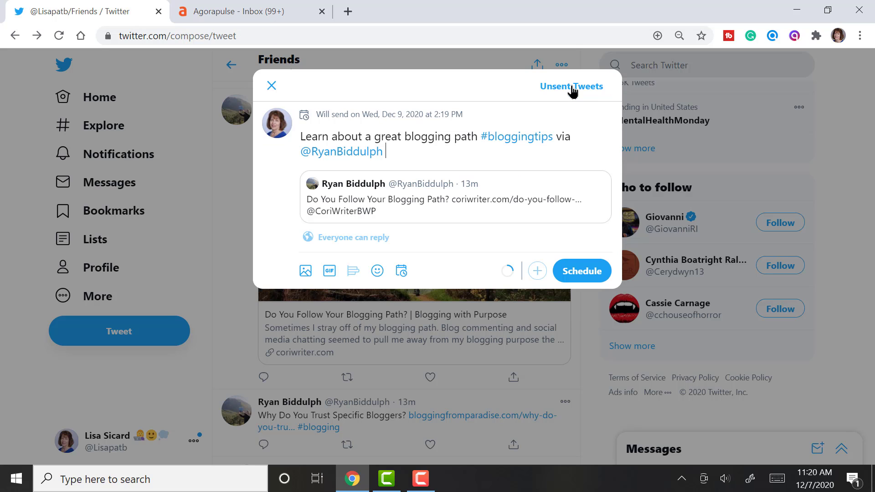
click(577, 273)
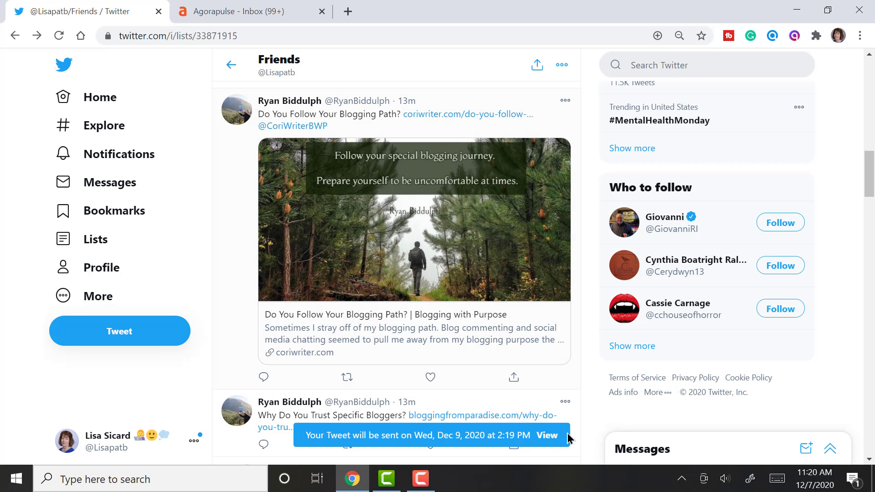
Step: Review the list of scheduled unsent tweets and its editing options, and return to the Friends list
click(547, 436)
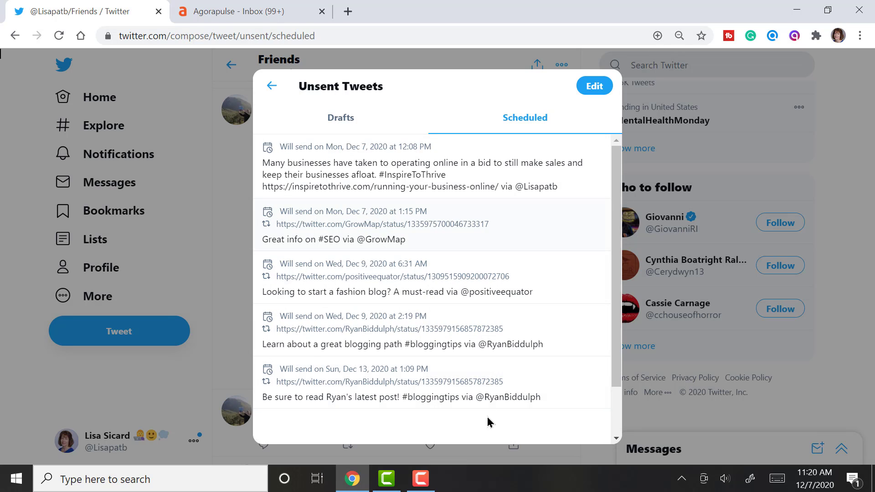
click(591, 89)
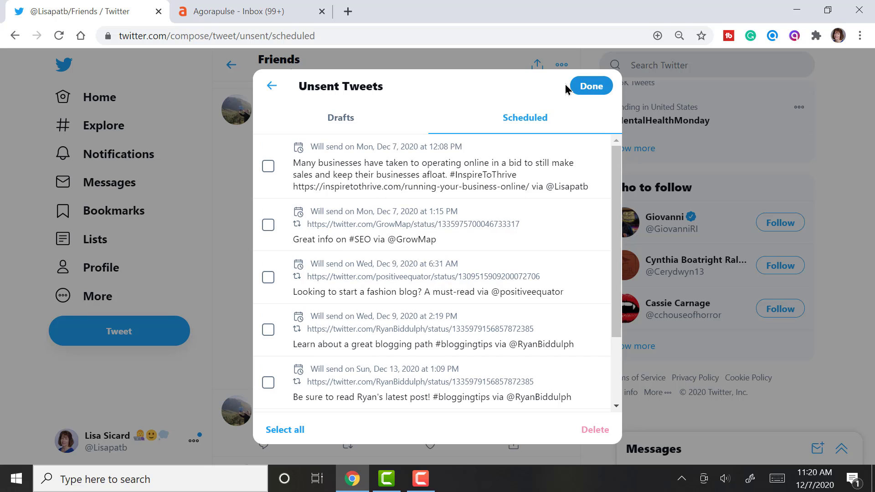
click(272, 86)
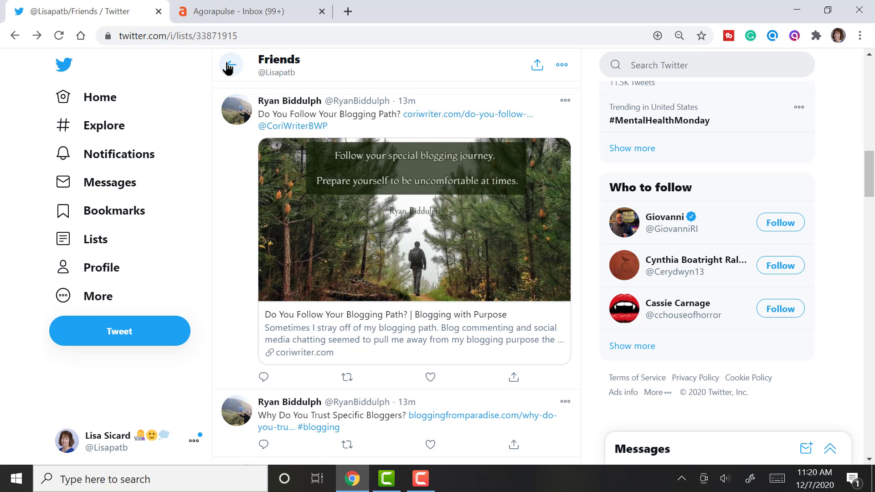
scroll(228, 67, down, 12)
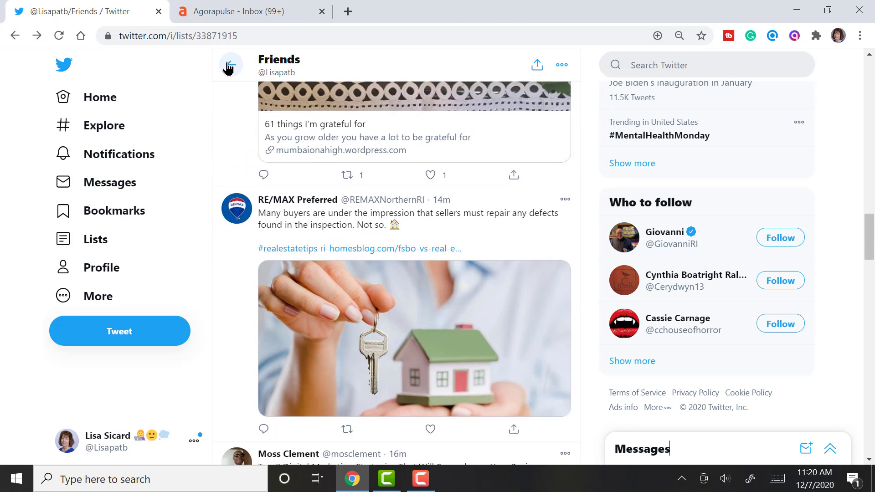
scroll(228, 68, down, 4)
scroll(229, 67, up, 2)
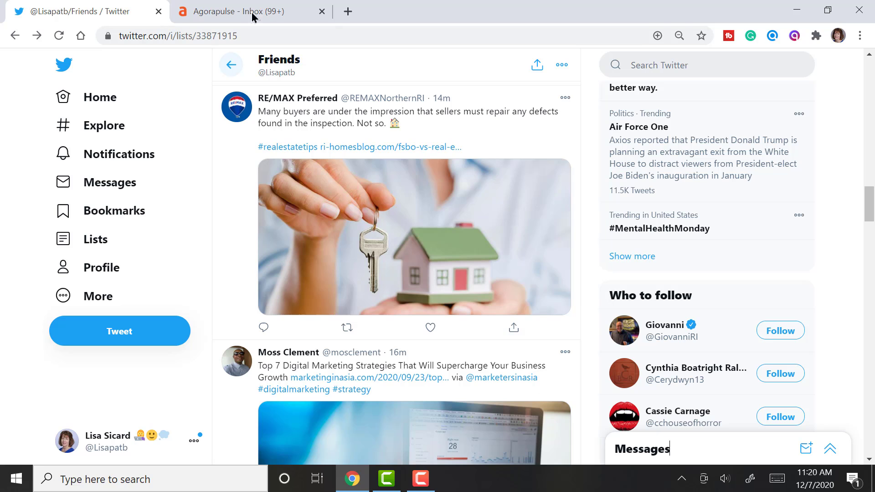
click(348, 328)
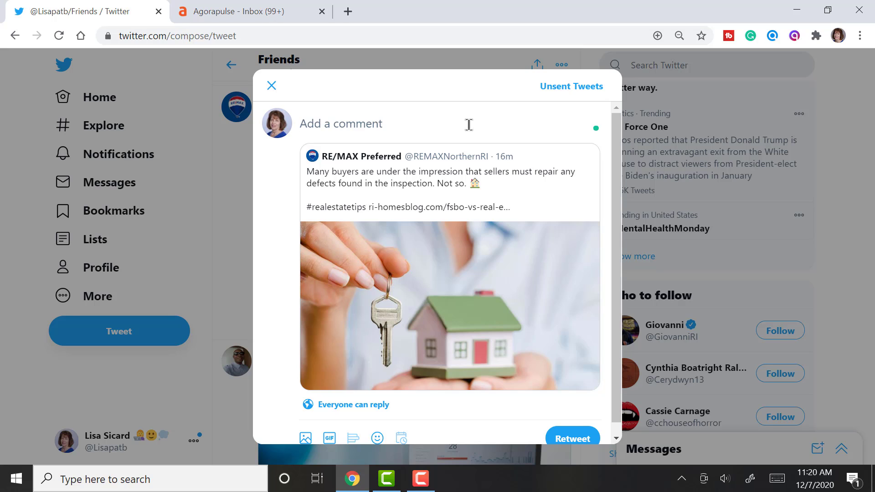
text(Are you looking to purchase a)
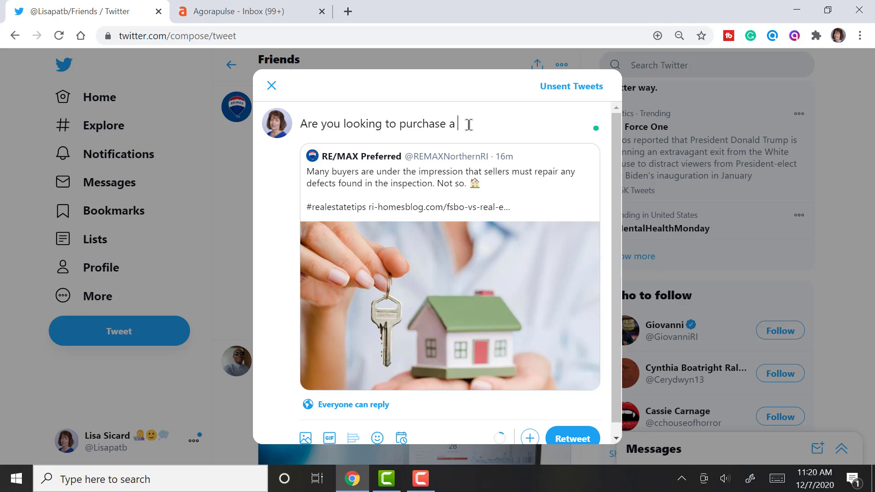
text( home? #reale)
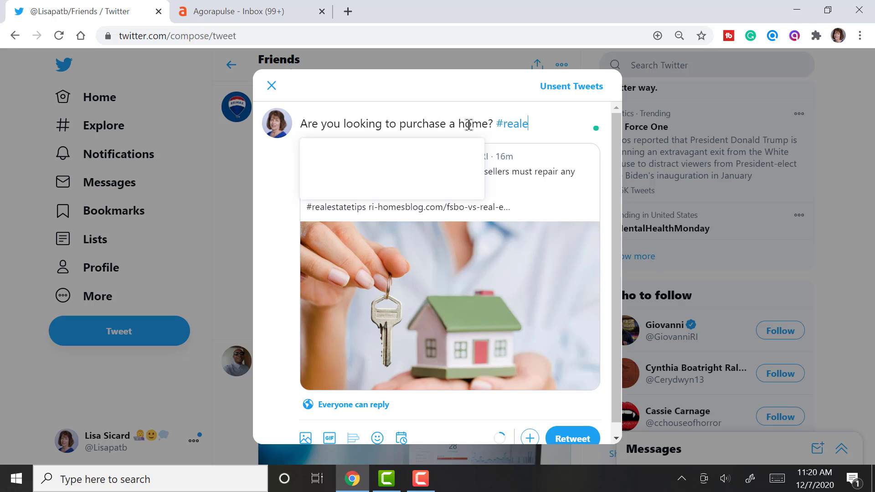
text(state advice via)
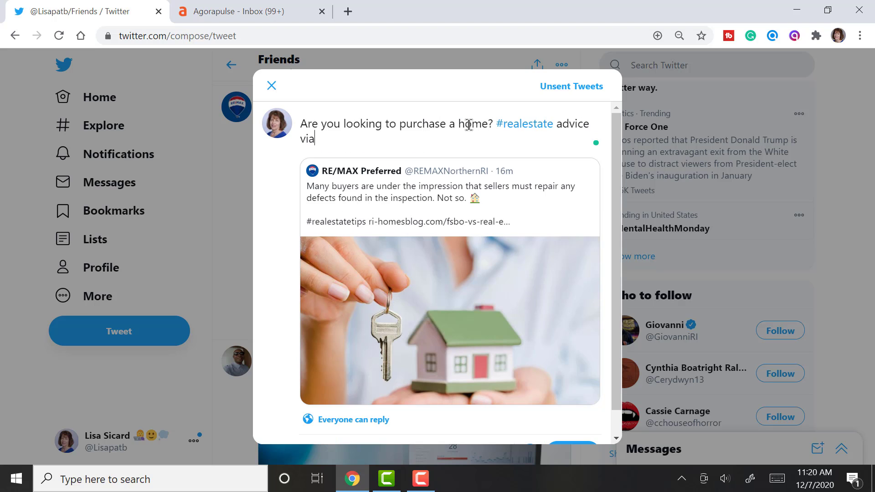
text( @remax)
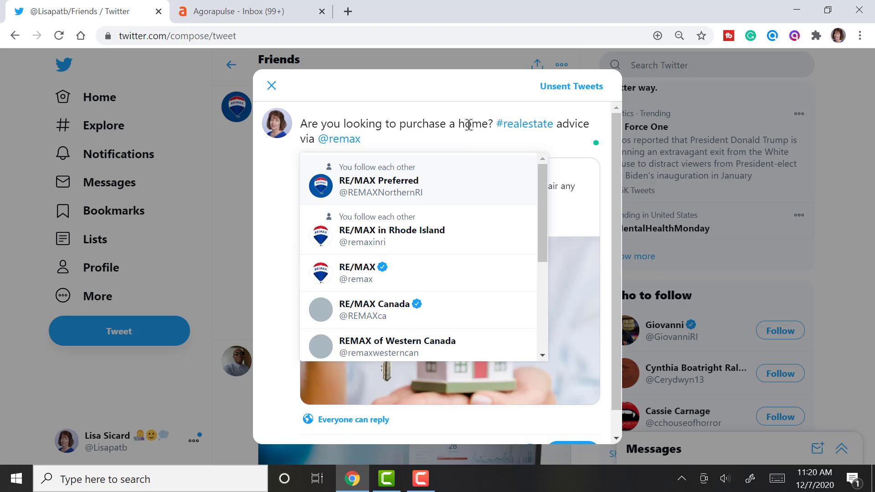
key(Return)
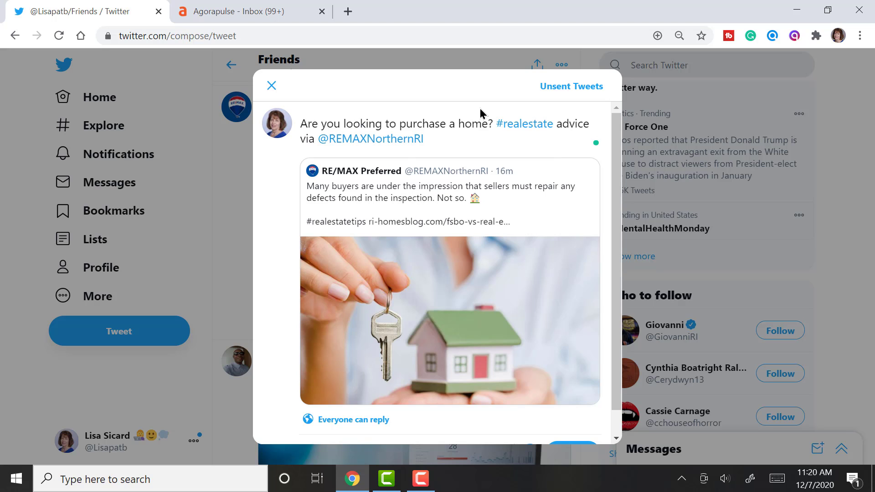
Step: Insert the house-with-garden emoji after "home?" and put "#realestate" on a new line below a blank line
scroll(481, 112, down, 1)
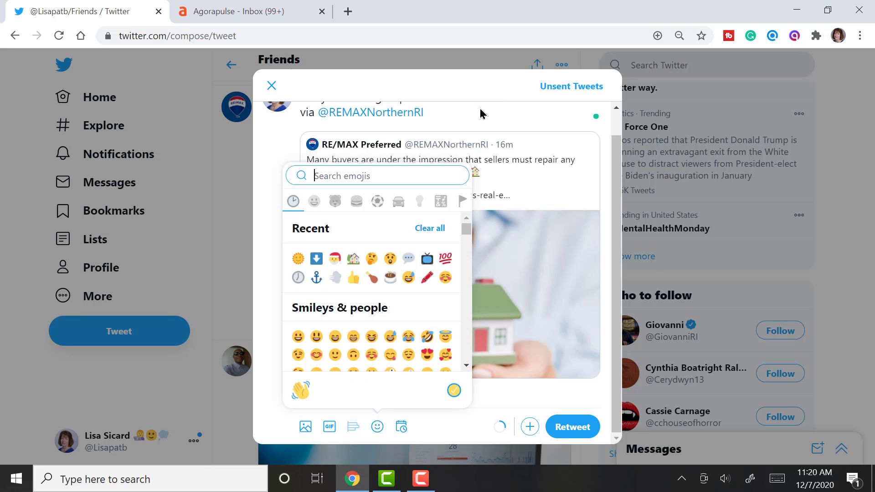
click(353, 258)
key(Escape)
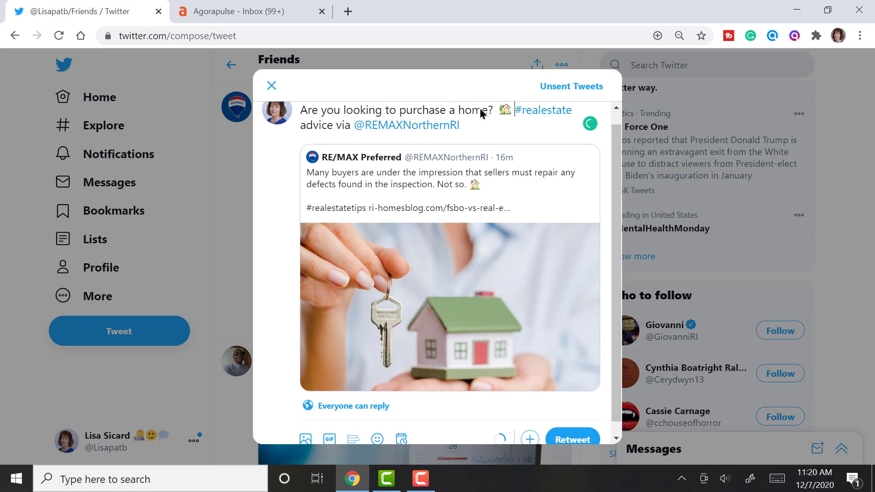
key(Return)
key(Return)
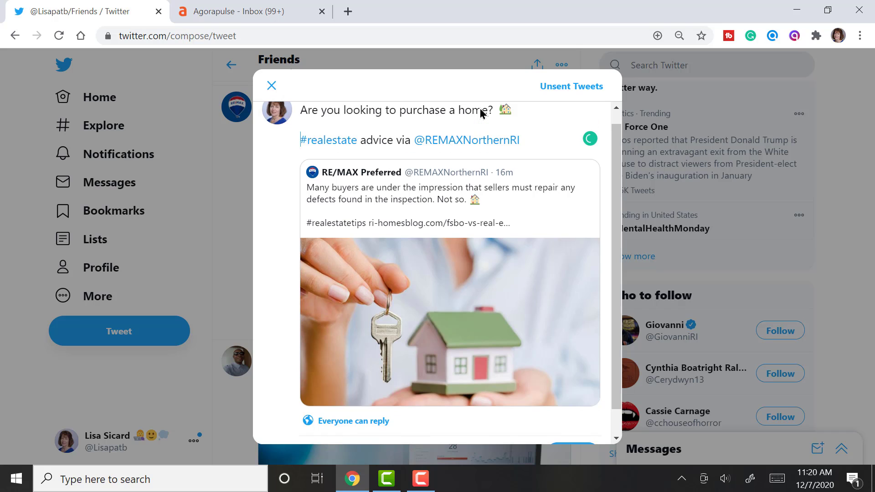
Step: Open the scheduling options for the RE/MAX quote tweet and set the send day to December 7, 2020
scroll(481, 113, down, 1)
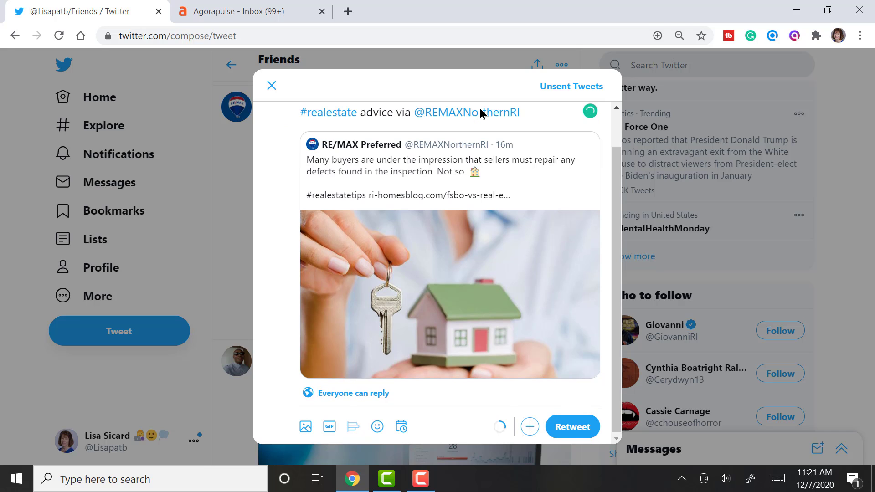
click(401, 426)
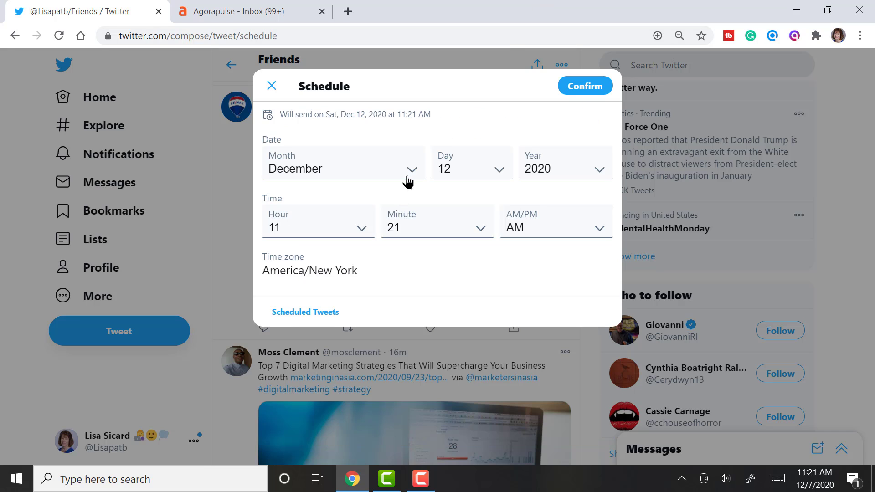
click(452, 171)
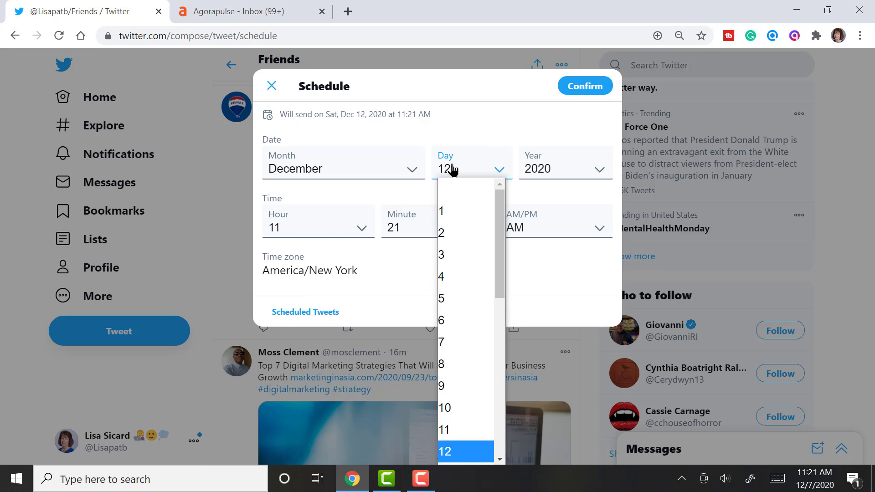
key(7)
key(Return)
Step: Set the send time to 7:21 PM and schedule the RE/MAX quote tweet
key(Tab)
key(Tab)
key(alt+Down)
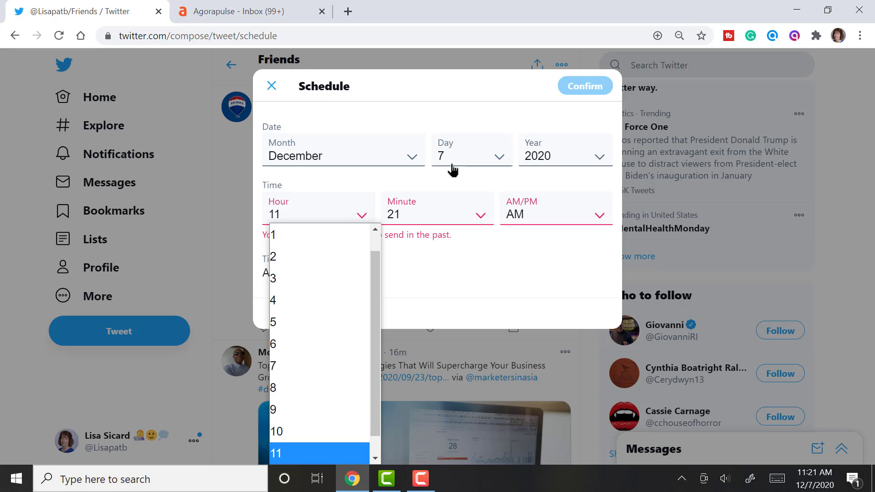
key(7)
key(Return)
key(Tab)
key(Tab)
key(alt+Down)
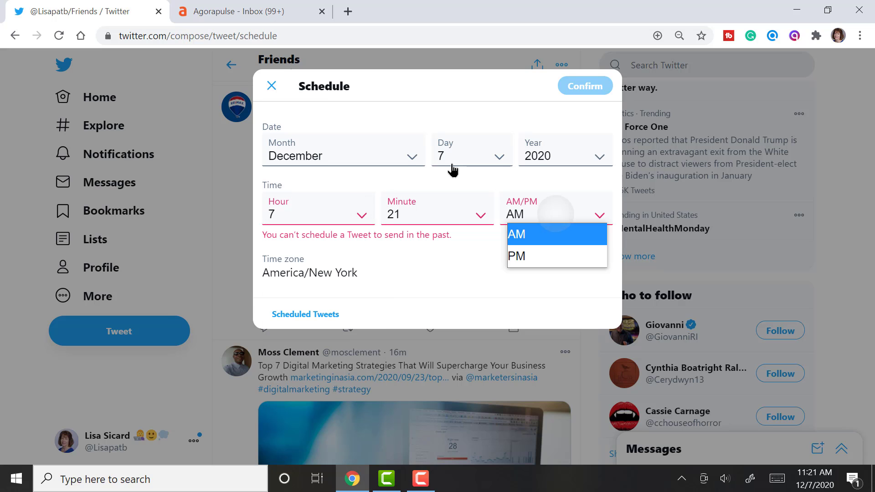
key(p)
key(Return)
key(Return)
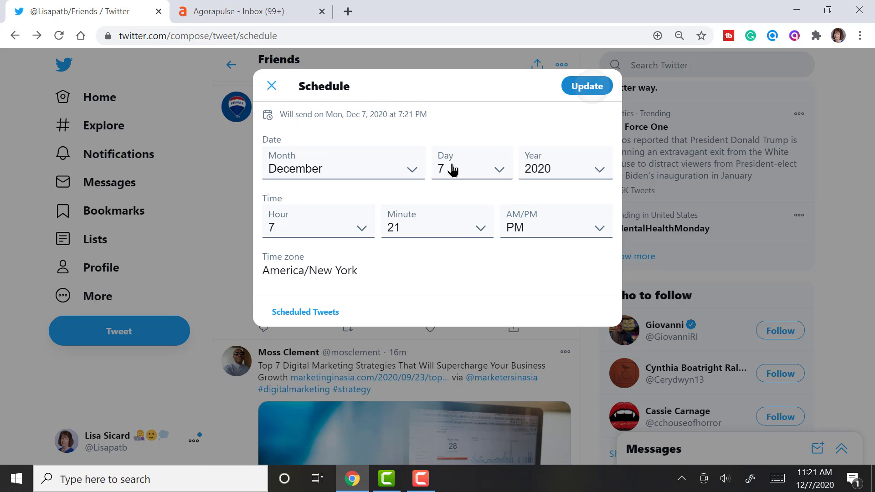
scroll(622, 298, down, 1)
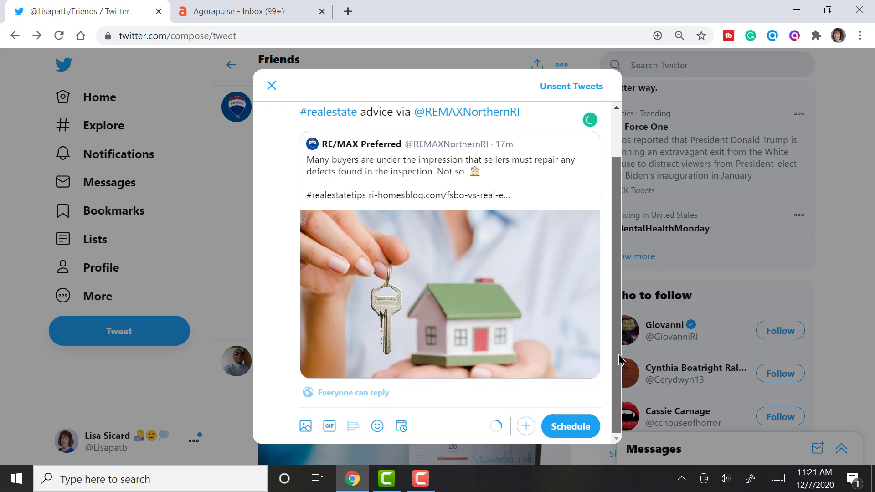
click(575, 428)
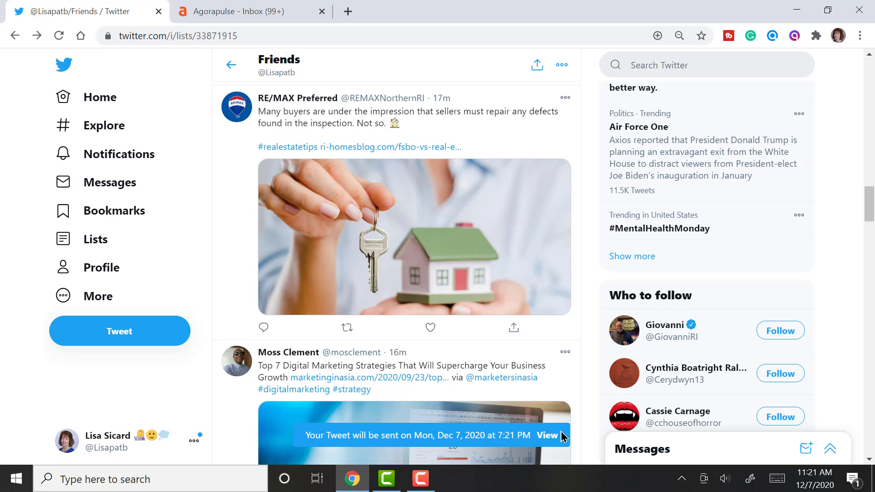
Step: View the list of scheduled tweets, check the saved drafts, and return to the scheduled ones
click(550, 436)
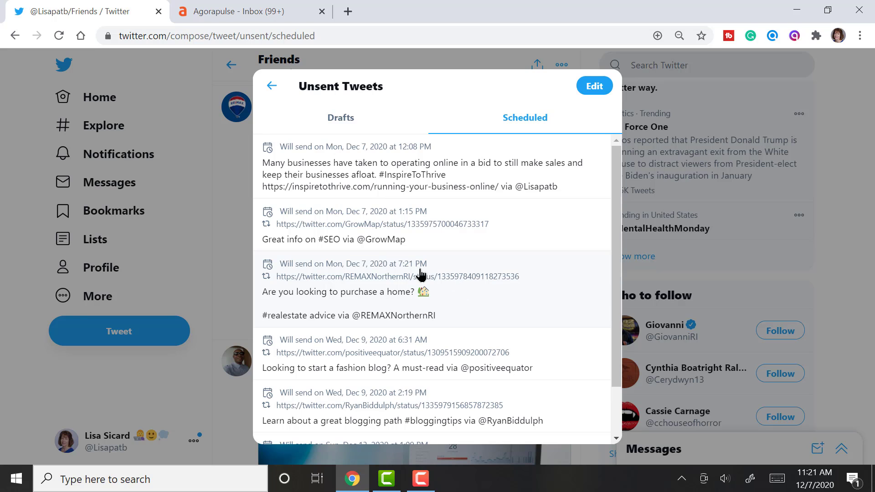
click(347, 129)
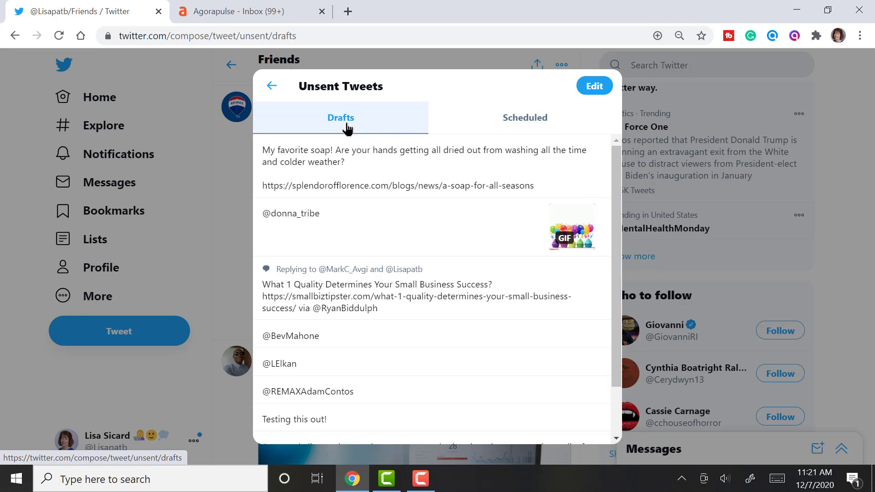
click(527, 119)
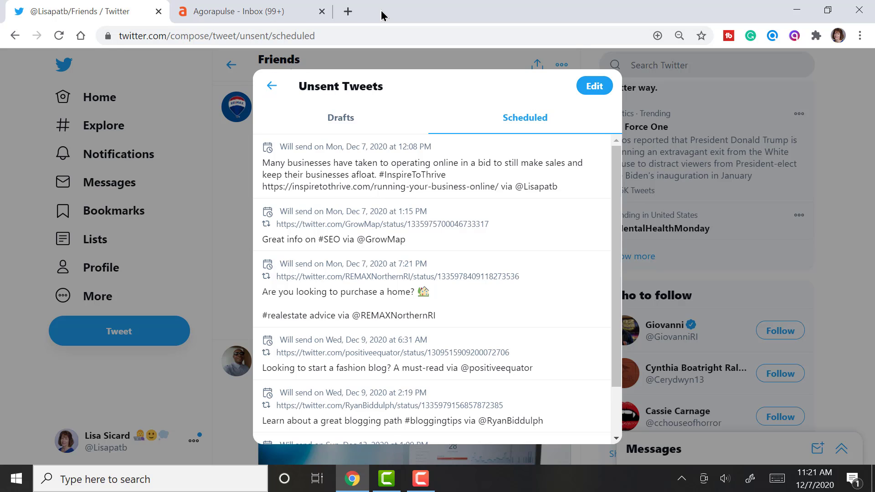
Step: Open inspiretothrive.com in a new browser tab
key(ctrl+t)
text(inspiretothrive.com)
key(Return)
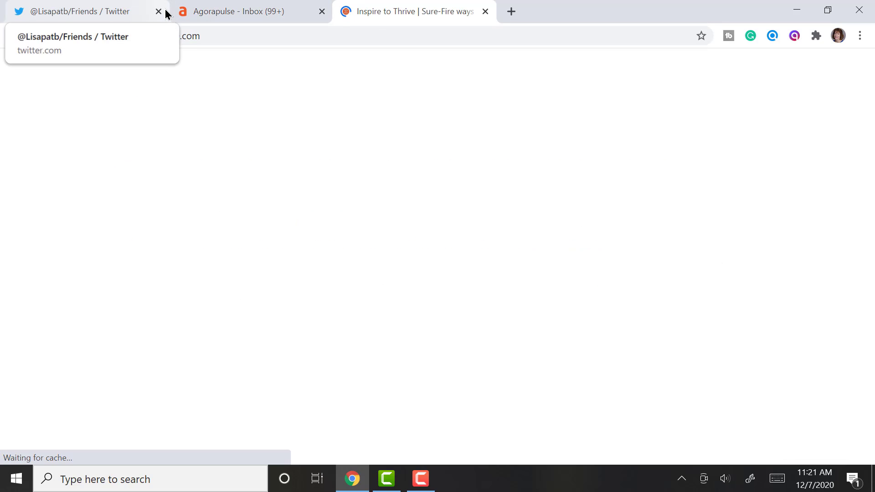
Step: Open the article "Would You Unfollow Everyone on Twitter Today for Clarity and Peace?" and find its click-to-tweet quote about starting at 0 again
scroll(168, 14, down, 10)
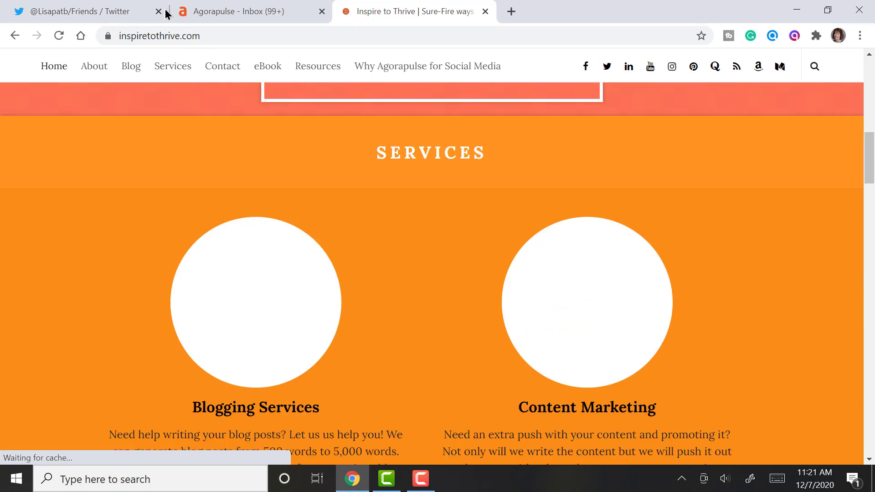
scroll(166, 14, down, 15)
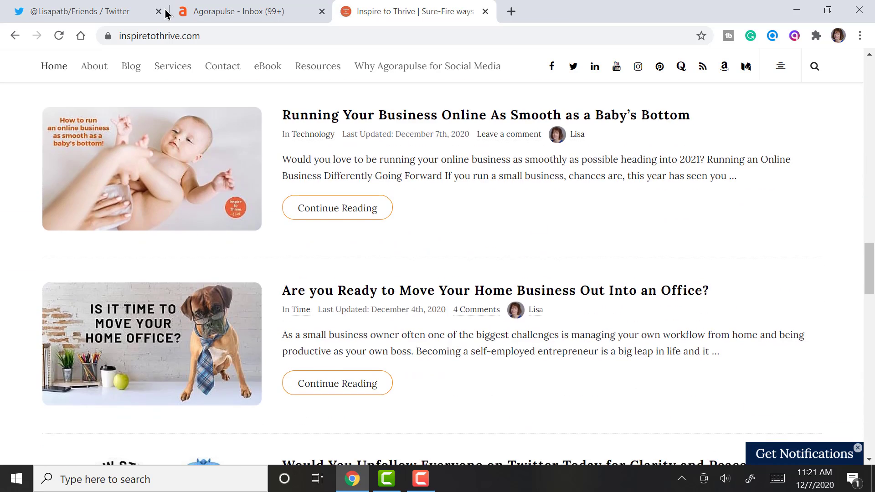
scroll(168, 15, down, 8)
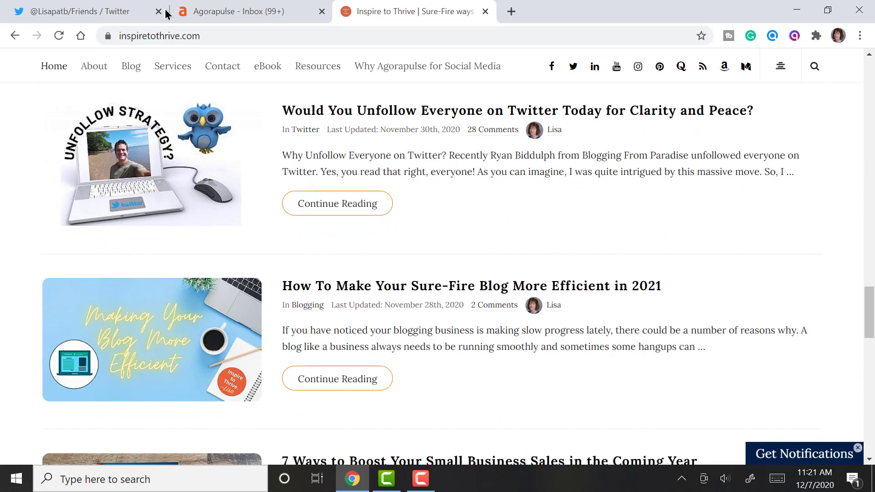
click(517, 111)
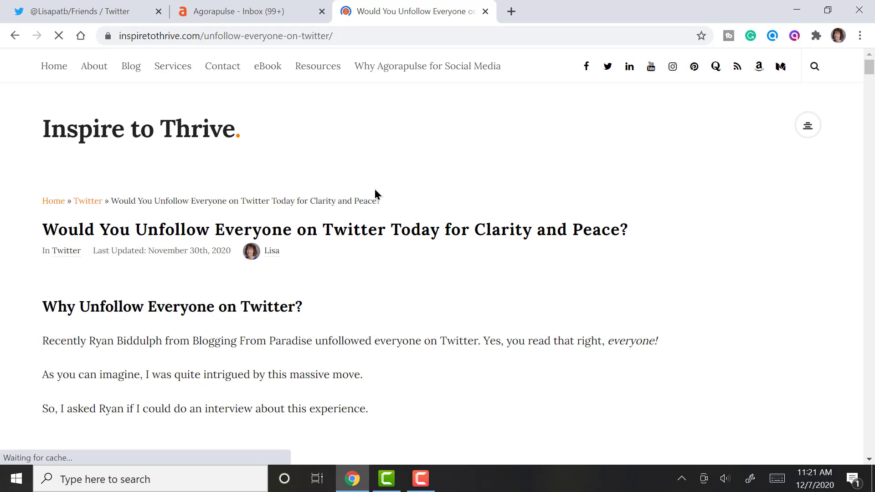
scroll(375, 194, down, 15)
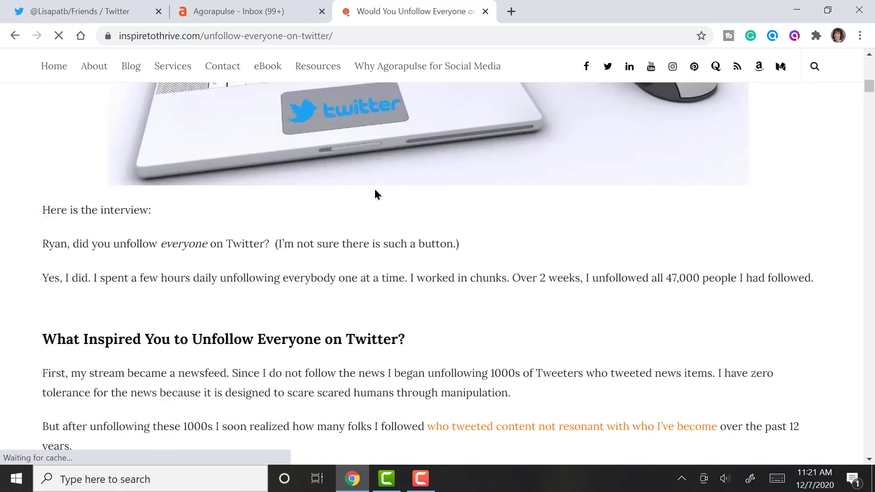
scroll(376, 194, down, 9)
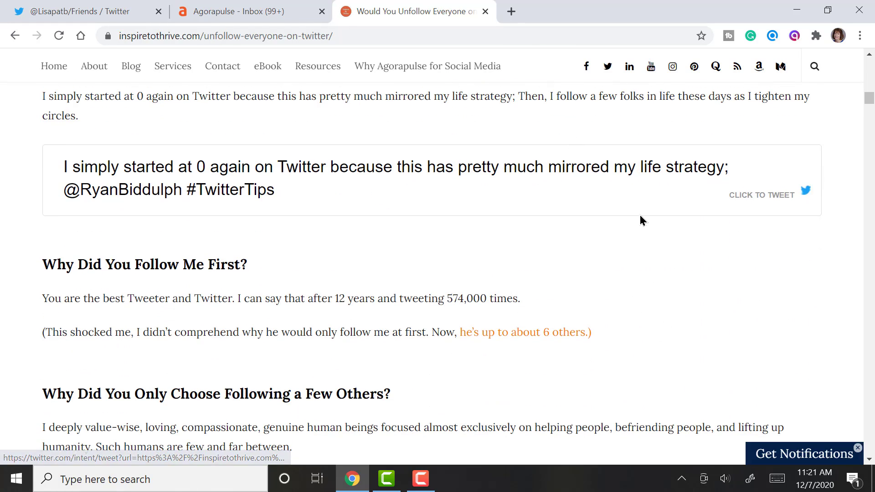
Step: Start a tweet from the article's click-to-tweet quote and enclose the sentence "I simply started at 0 again…" in quotation marks
click(748, 202)
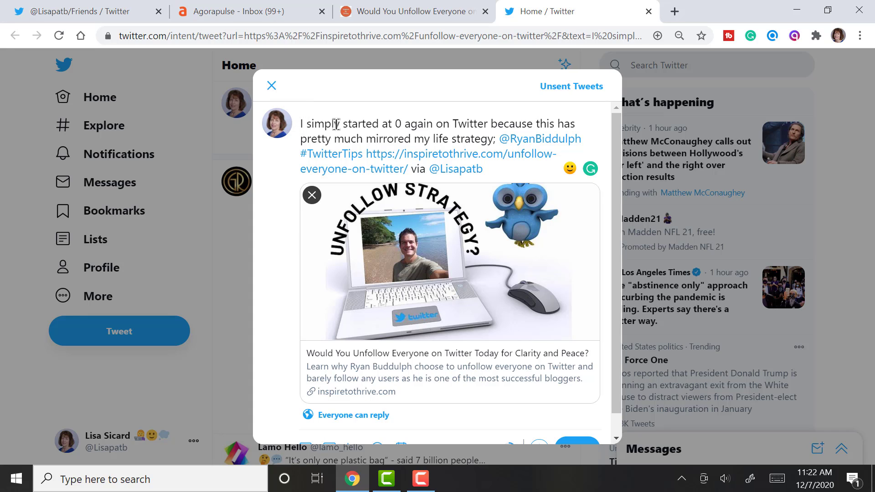
text(")
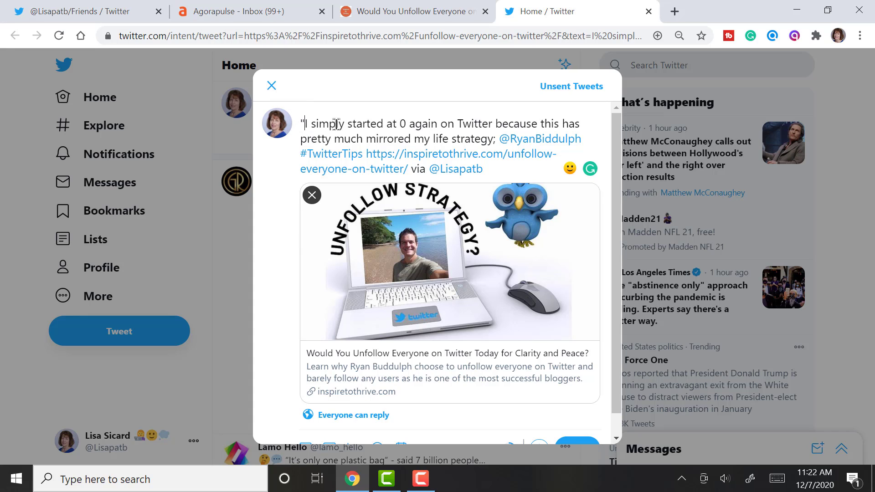
click(487, 139)
key(Right)
key(Right)
text(")
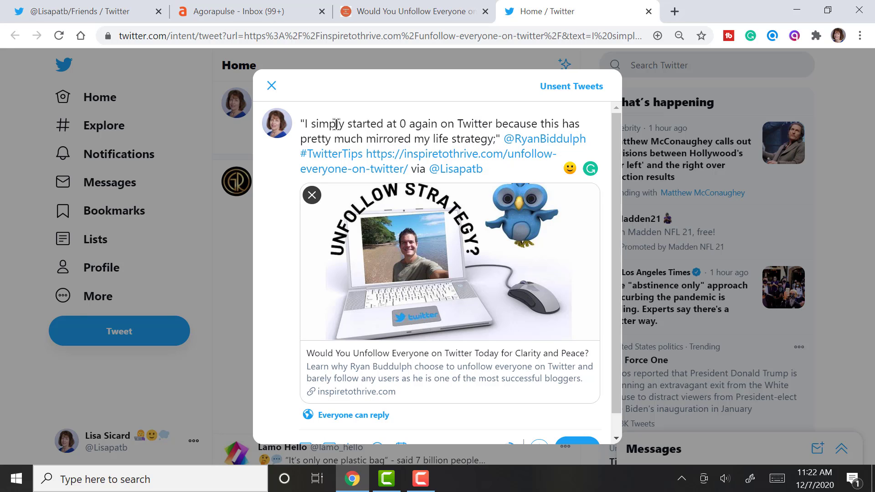
Step: Delete the "via" mention after the article link at the end of the tweet
key(Down)
key(Down)
key(Left)
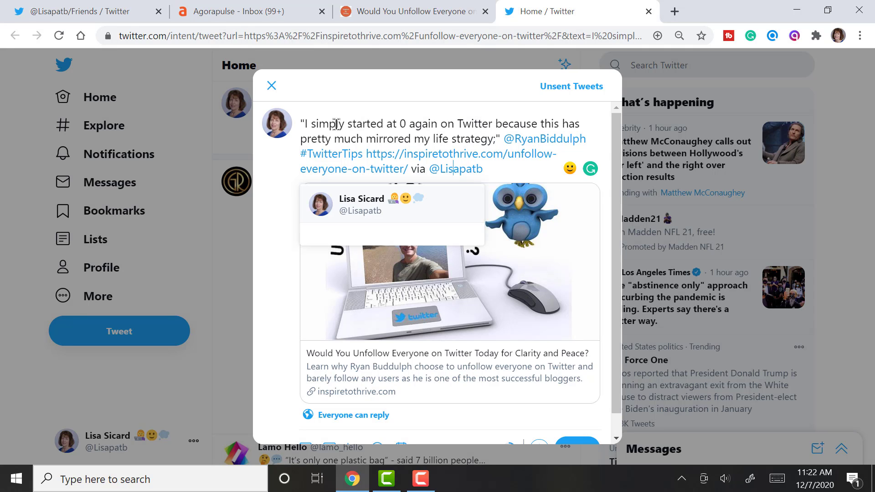
key(Left)
key(Left)
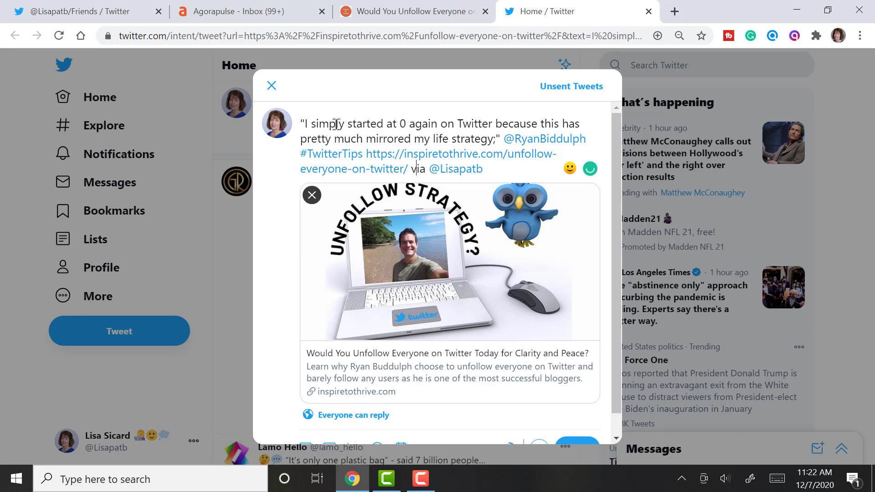
key(Delete)
key(Delete)
key(Delete)
key(Delete)
key(Delete)
key(Delete)
key(Delete)
key(Delete)
key(Delete)
key(Delete)
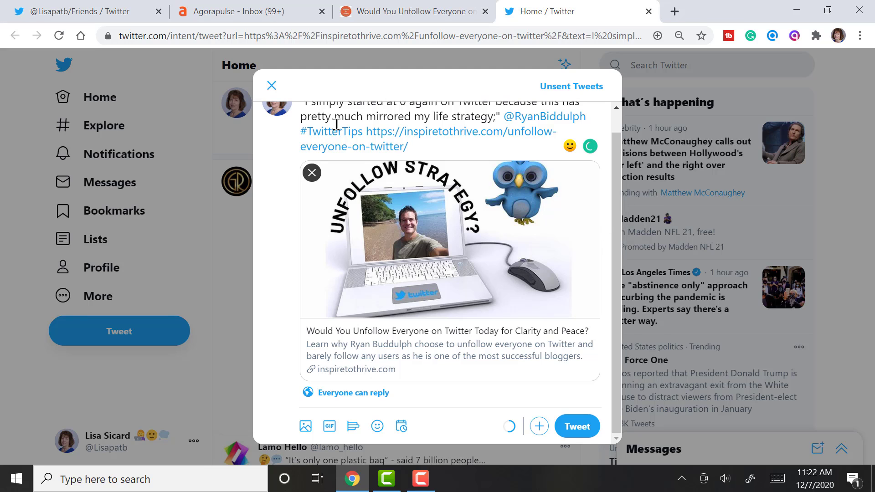
Step: Try to open the scheduling options for the article tweet
click(401, 431)
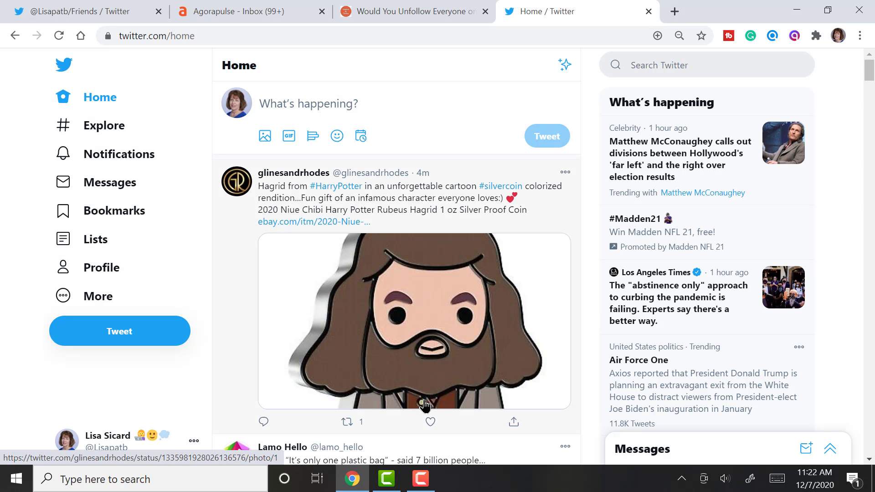
click(357, 477)
click(377, 448)
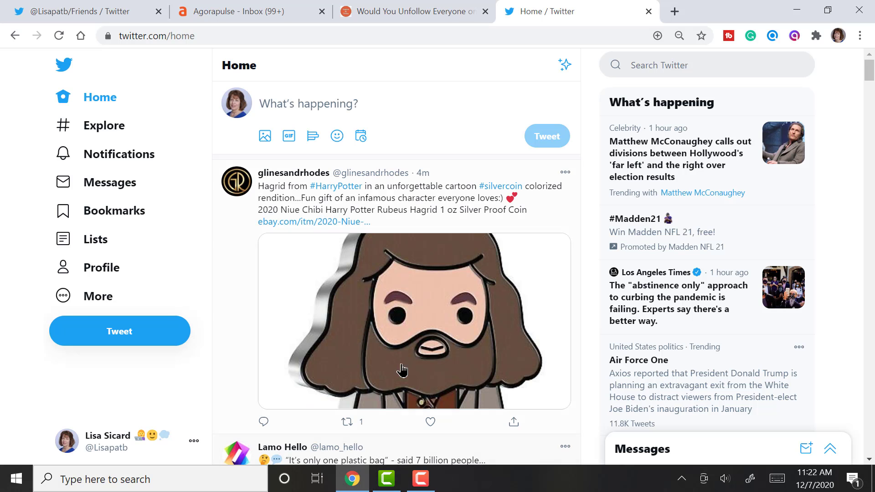
Step: Return to the unfollow article and start a new tweet from its click-to-tweet quote
click(461, 9)
click(537, 7)
click(456, 7)
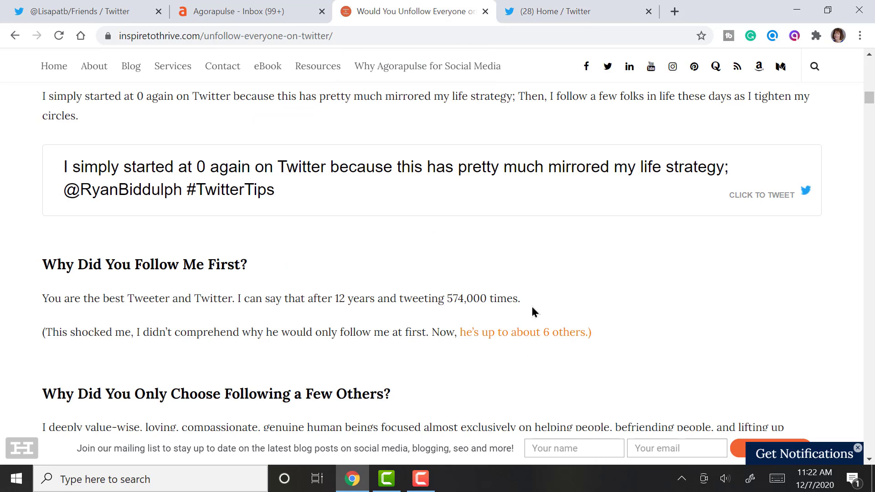
click(745, 200)
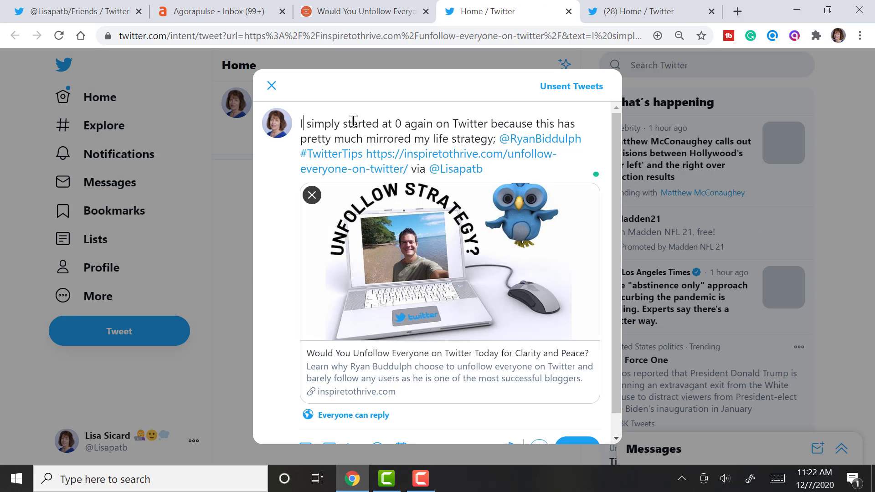
Step: Enclose the tweet's opening sentence in quotation marks and delete the "via" mention after the article link
text(")
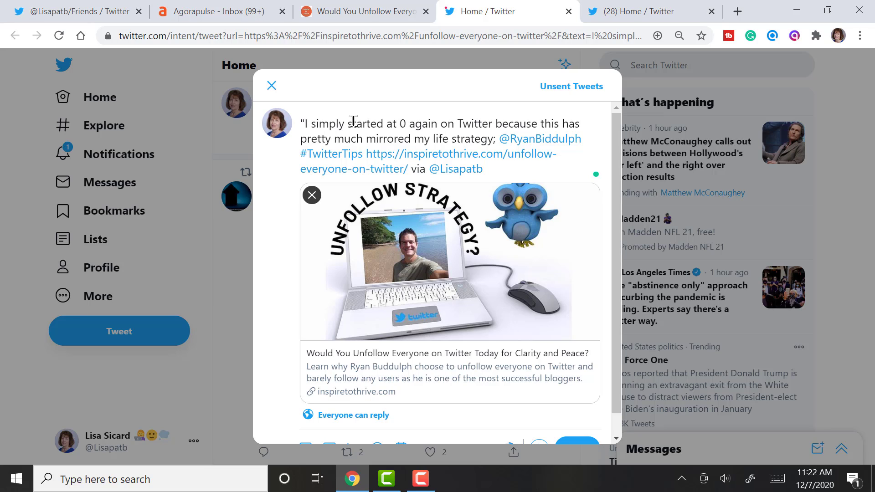
text(")
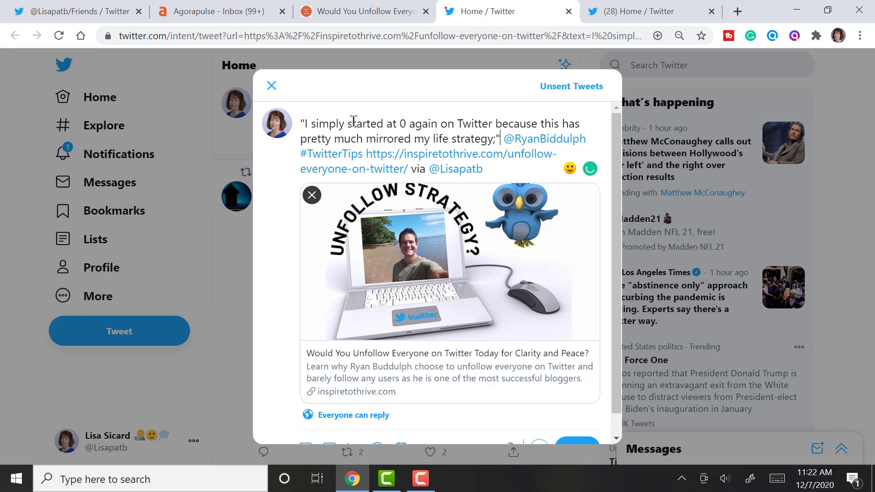
click(486, 169)
key(Left)
key(Left)
key(Left)
key(Left)
key(Left)
key(Left)
key(Left)
key(Left)
key(Left)
key(Left)
key(Left)
key(Left)
key(Left)
key(Delete)
key(Delete)
key(Delete)
key(Delete)
key(Delete)
key(Delete)
key(Delete)
key(Delete)
key(Delete)
key(Delete)
key(Delete)
key(Delete)
key(Delete)
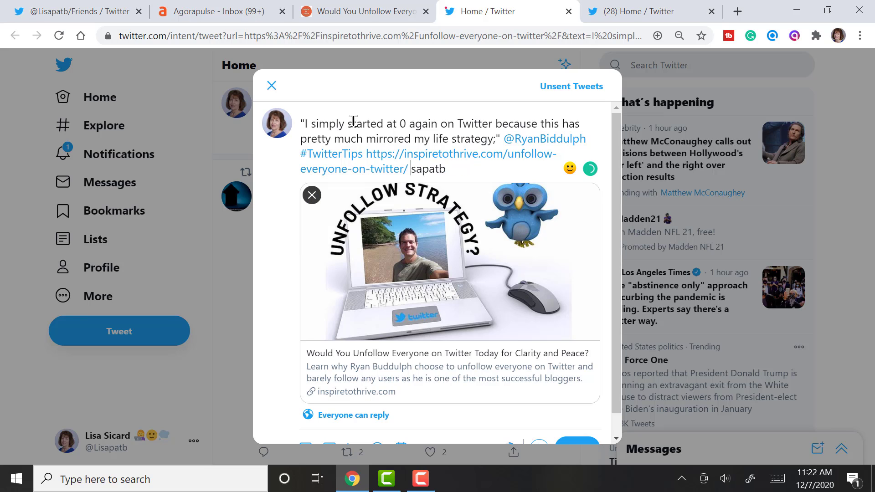
Step: Open the scheduling options for the article tweet and set the send day to December 7, 2020
scroll(354, 121, down, 1)
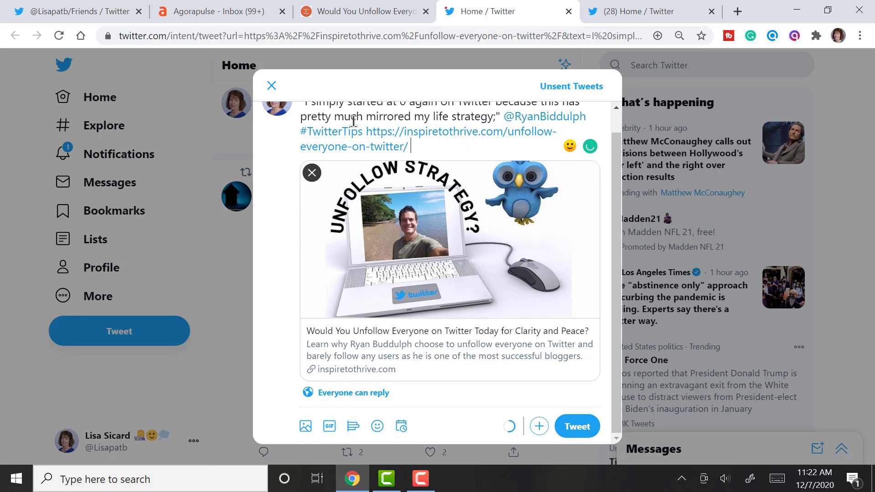
click(400, 426)
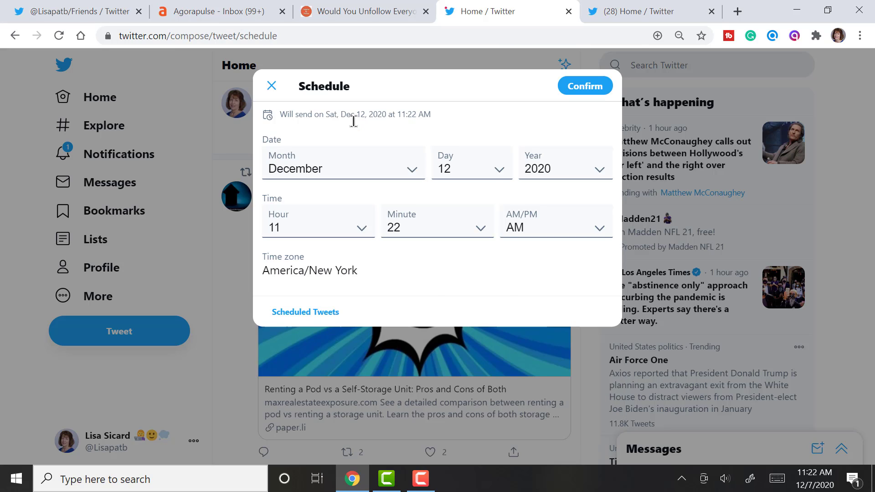
click(488, 166)
click(443, 342)
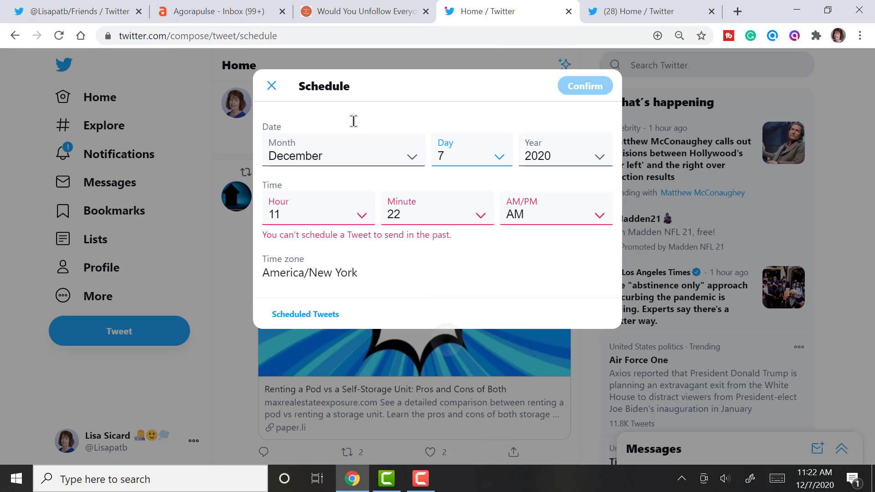
Step: Set the send time to 5:22 PM and schedule the article tweet
click(354, 212)
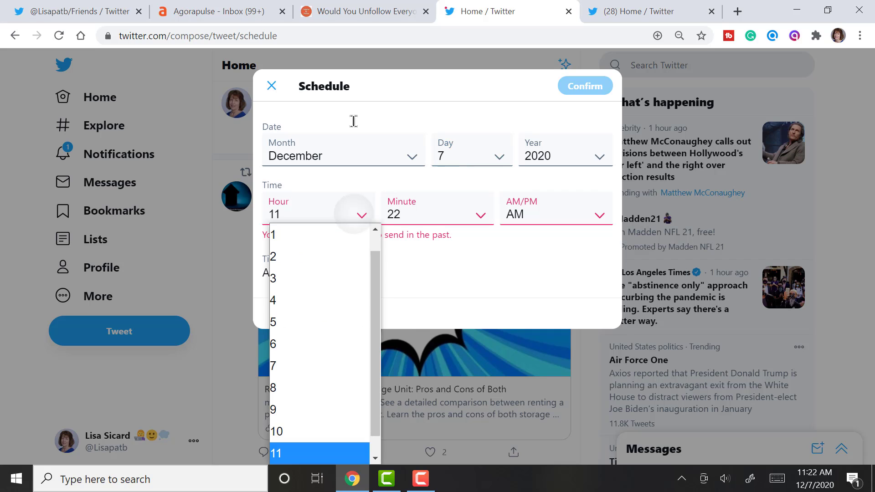
click(296, 322)
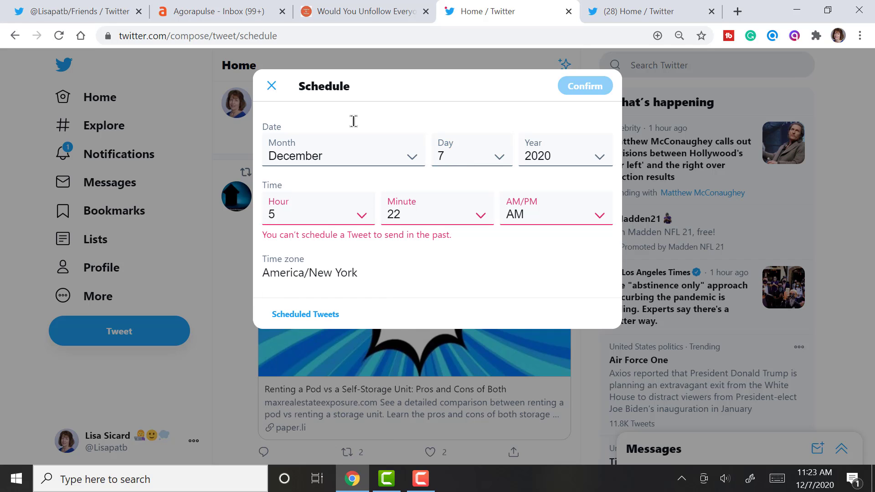
click(568, 206)
click(556, 256)
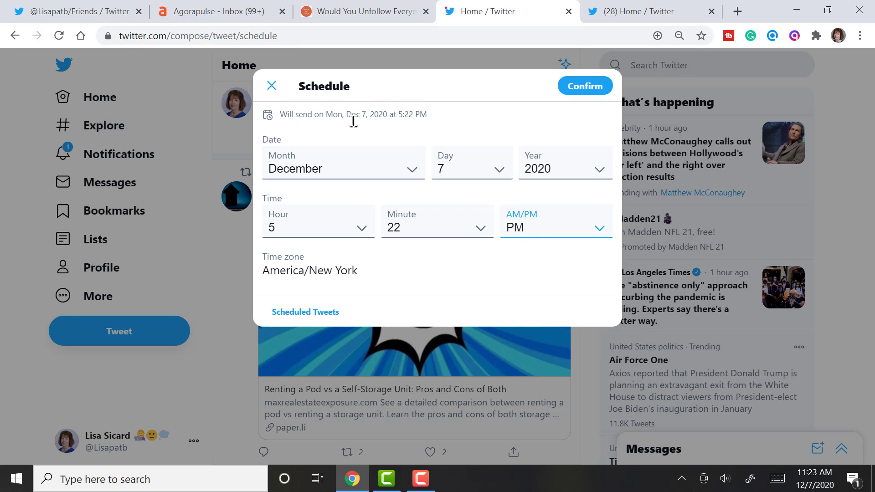
click(585, 86)
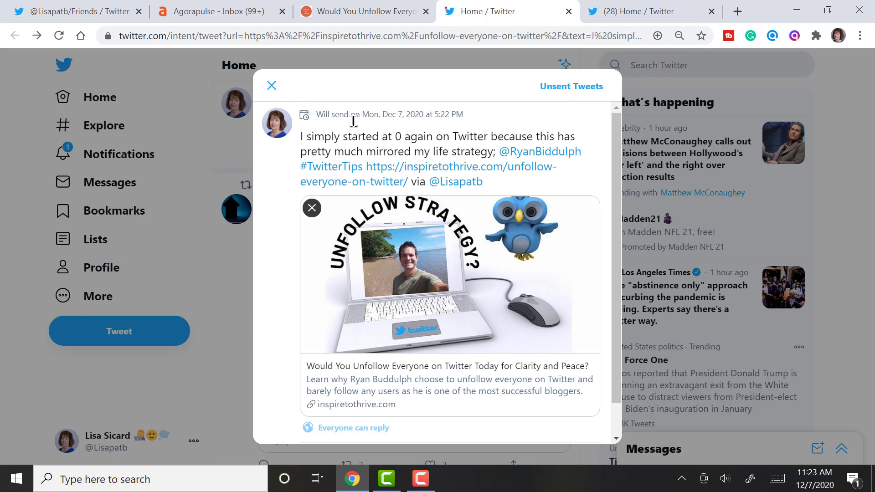
click(570, 427)
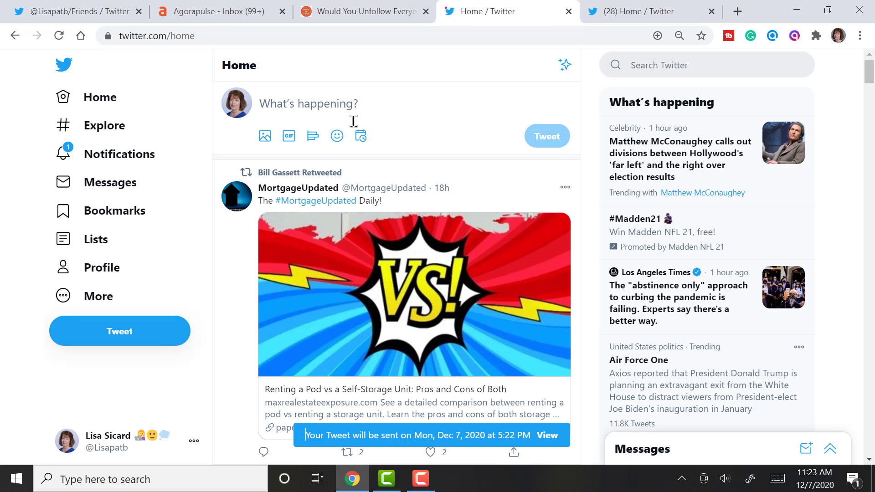
Step: Review the full list of scheduled tweets, including the new article tweet, and close the list
click(546, 435)
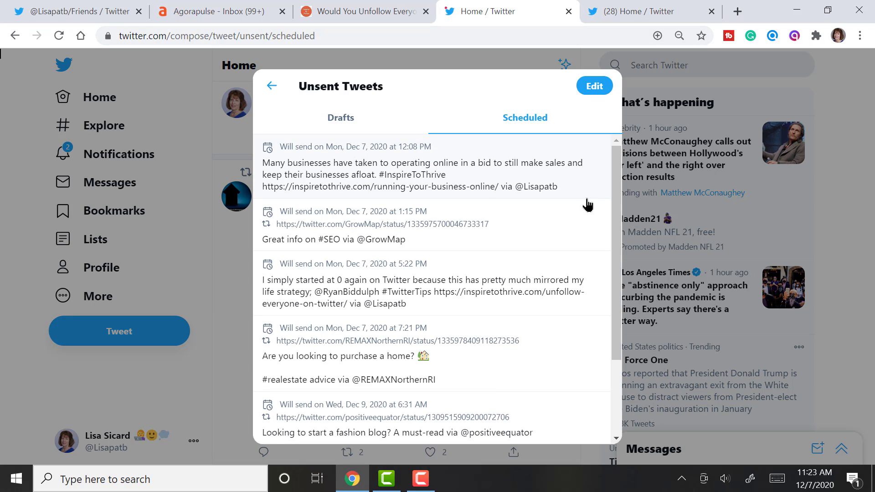
scroll(615, 238, down, 2)
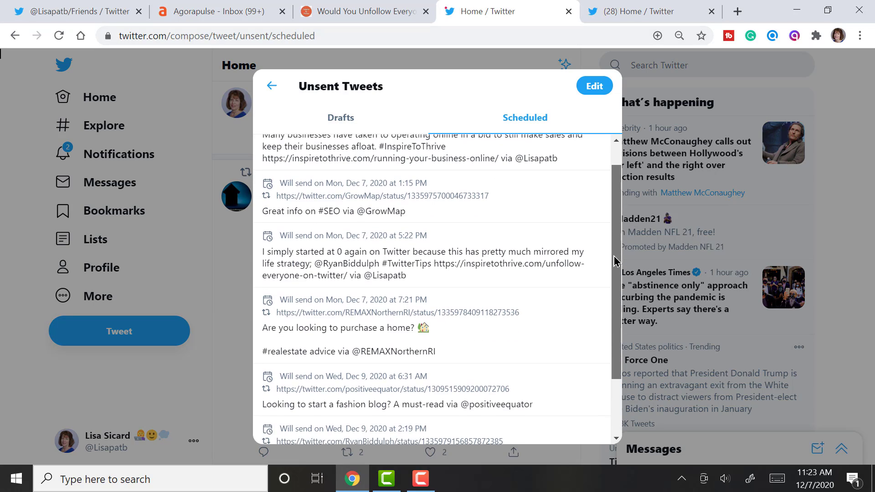
scroll(615, 328, down, 1)
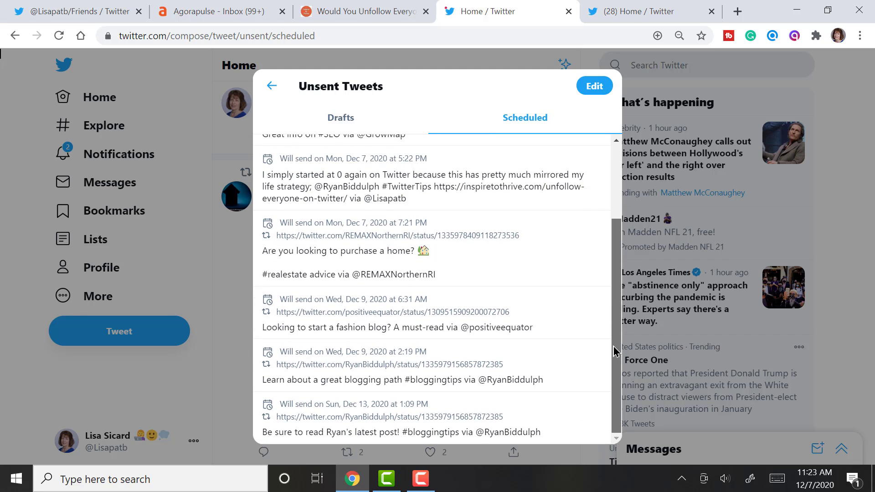
scroll(615, 351, up, 3)
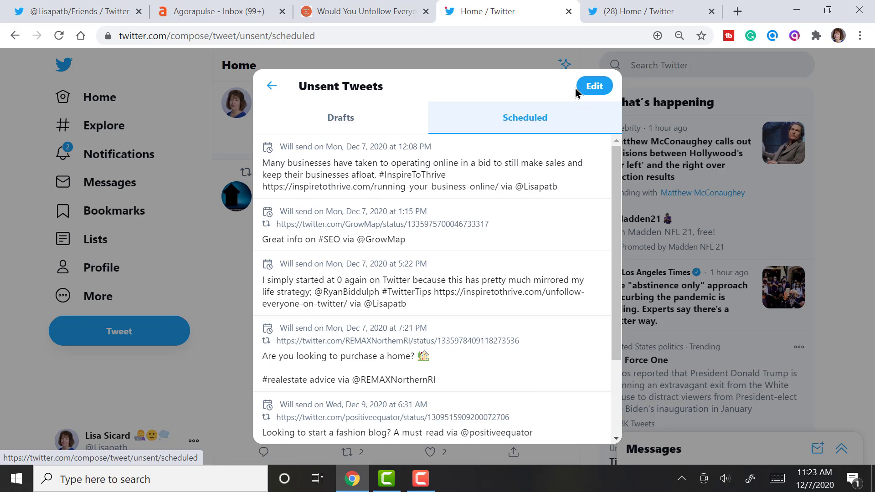
click(272, 86)
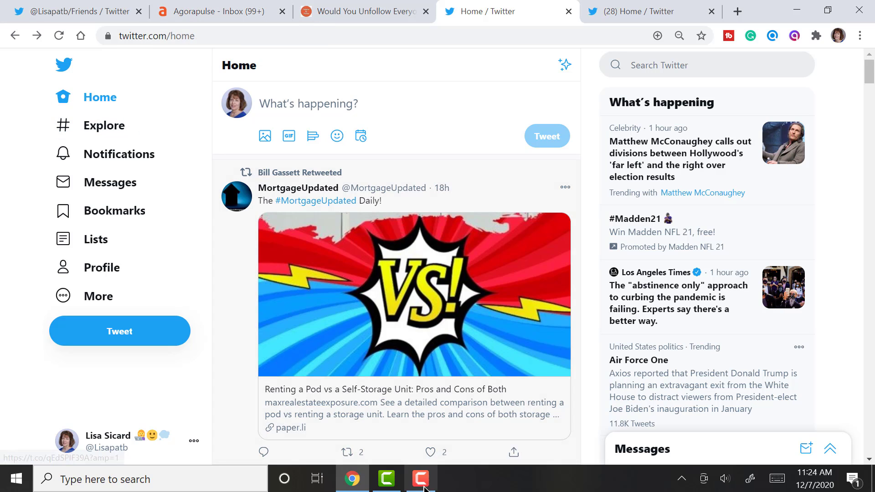
mouse_move(424, 489)
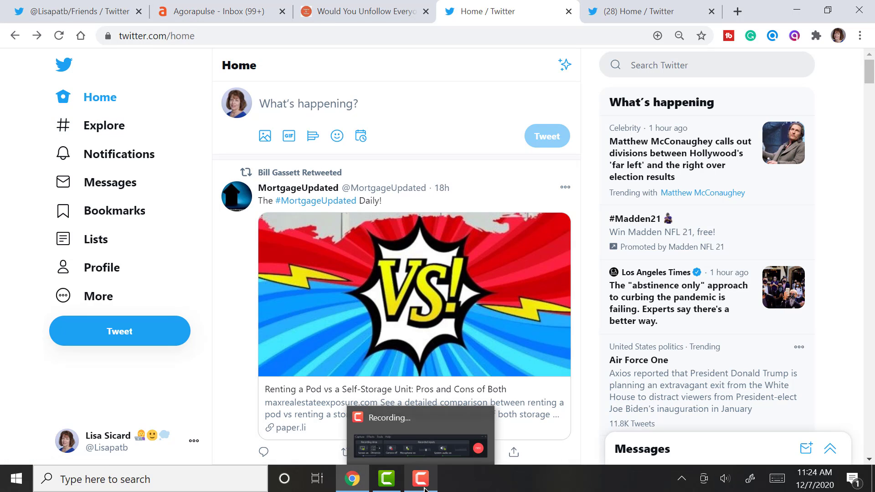
click(481, 455)
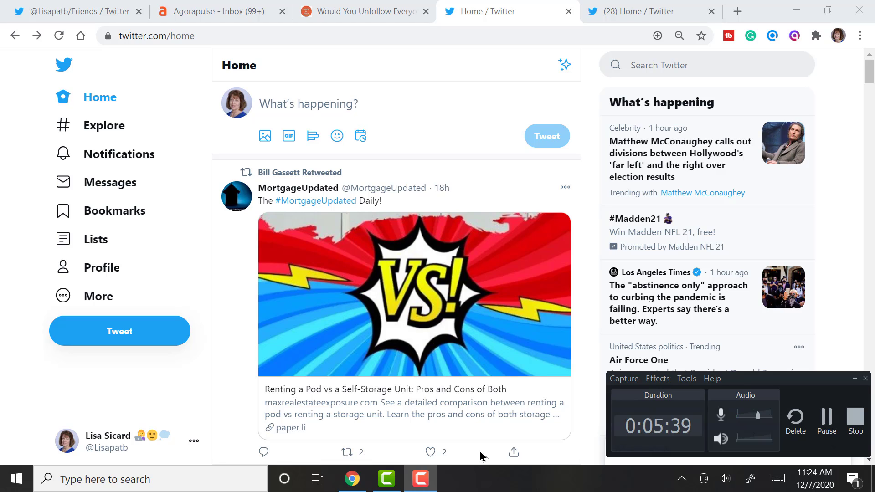